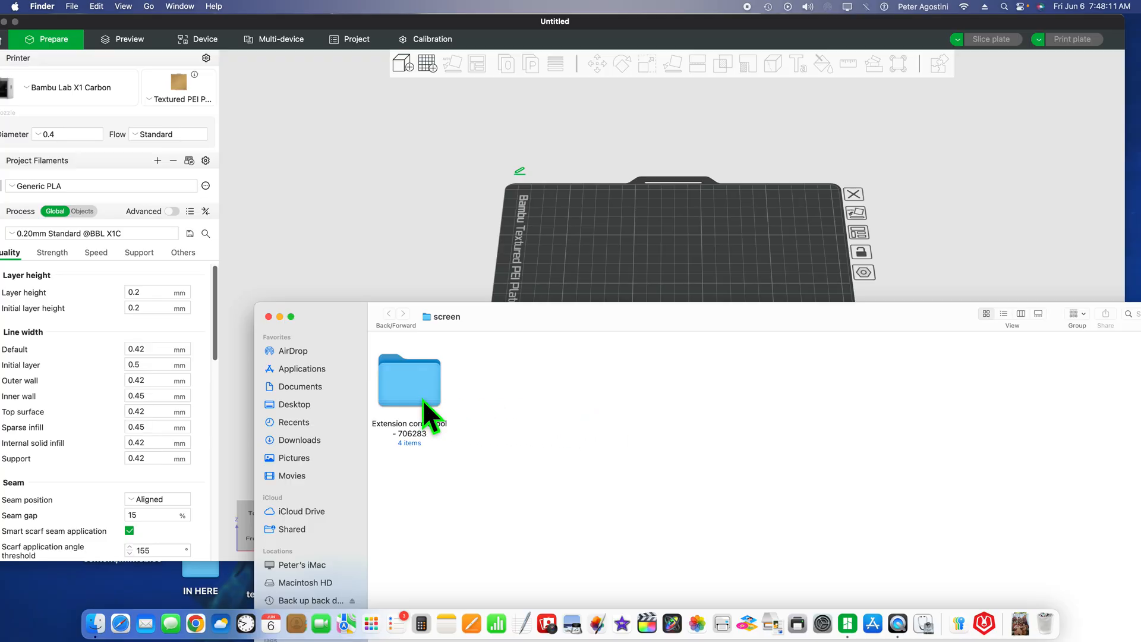
Step: Open the extension cord spool download's files folder and import cord_spool_small.stl onto the build plate
double_click(425, 394)
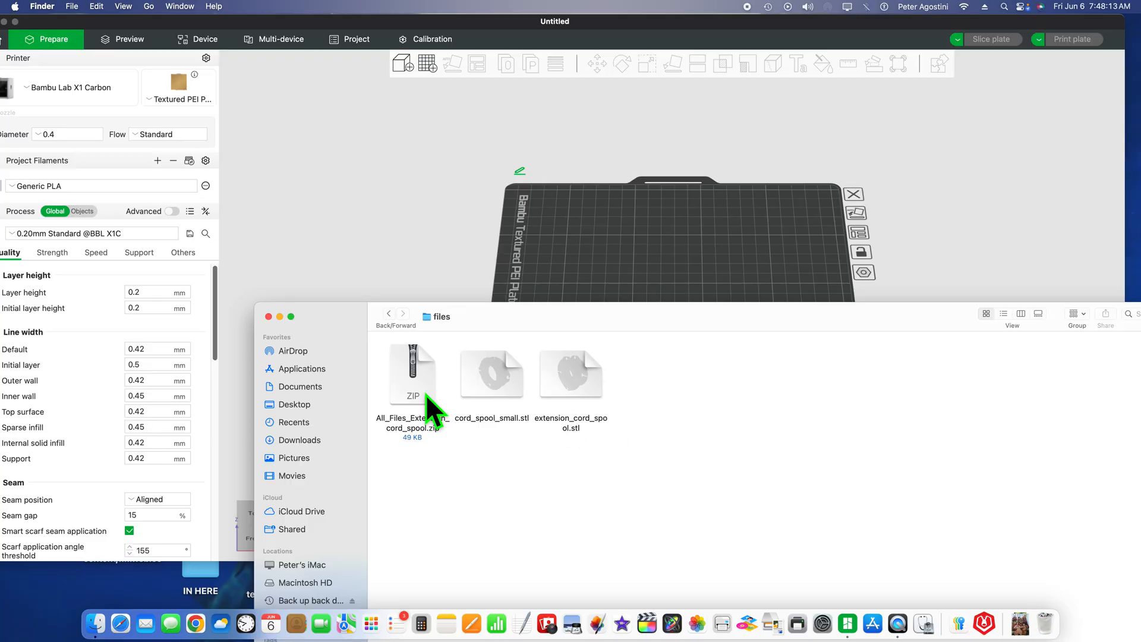
left_click_drag(612, 319, 621, 369)
left_click_drag(521, 424, 678, 297)
left_click(683, 335)
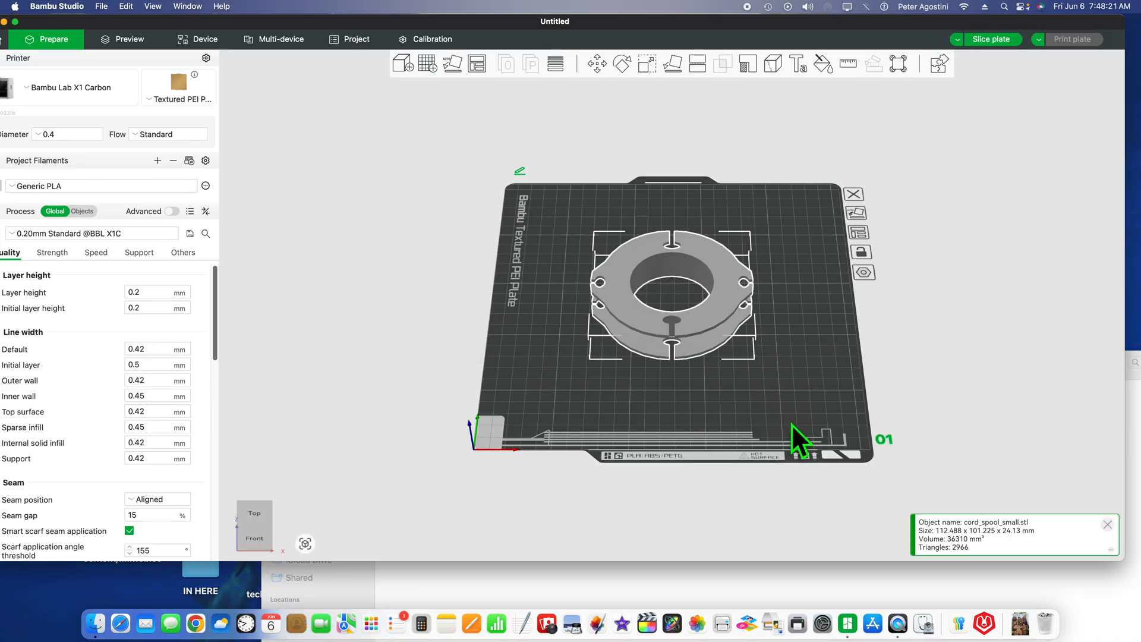
Step: Scale the spool uniformly to a Z size of 48 mm
mouse_move(807, 389)
left_mouse_down()
mouse_move(797, 372)
mouse_move(779, 378)
mouse_move(811, 386)
mouse_move(807, 401)
left_mouse_up()
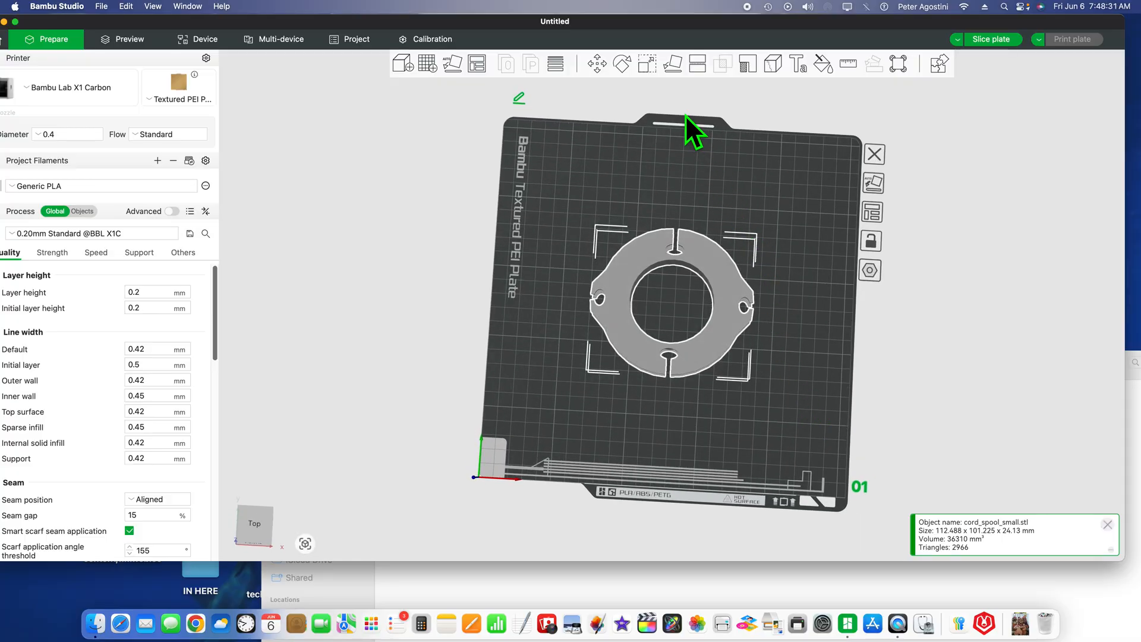
left_click(654, 68)
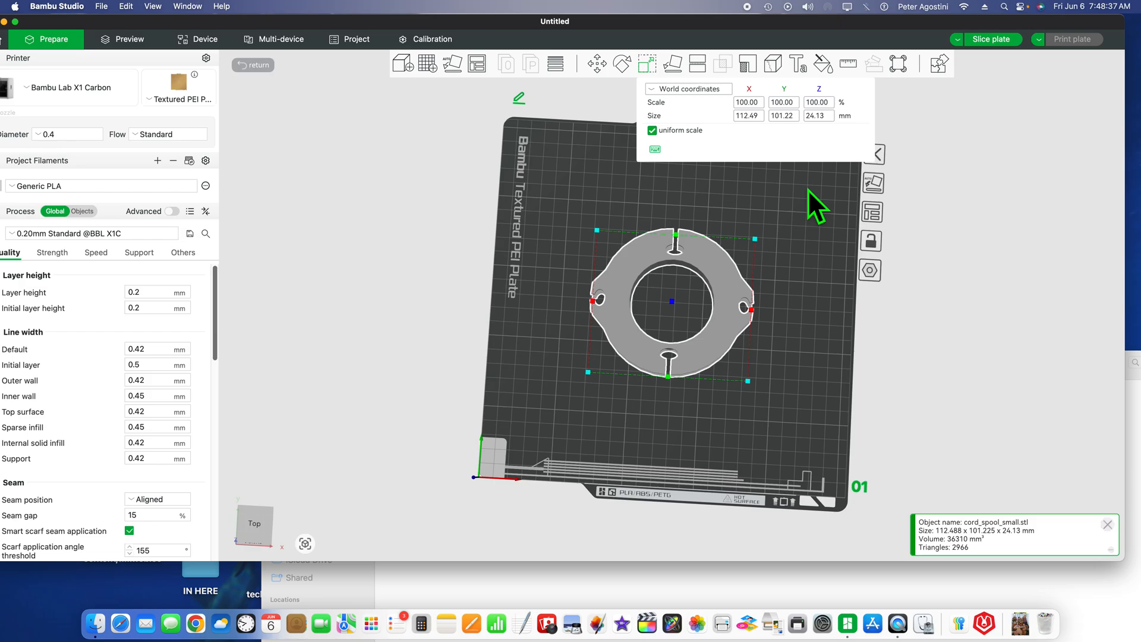
left_click(825, 120)
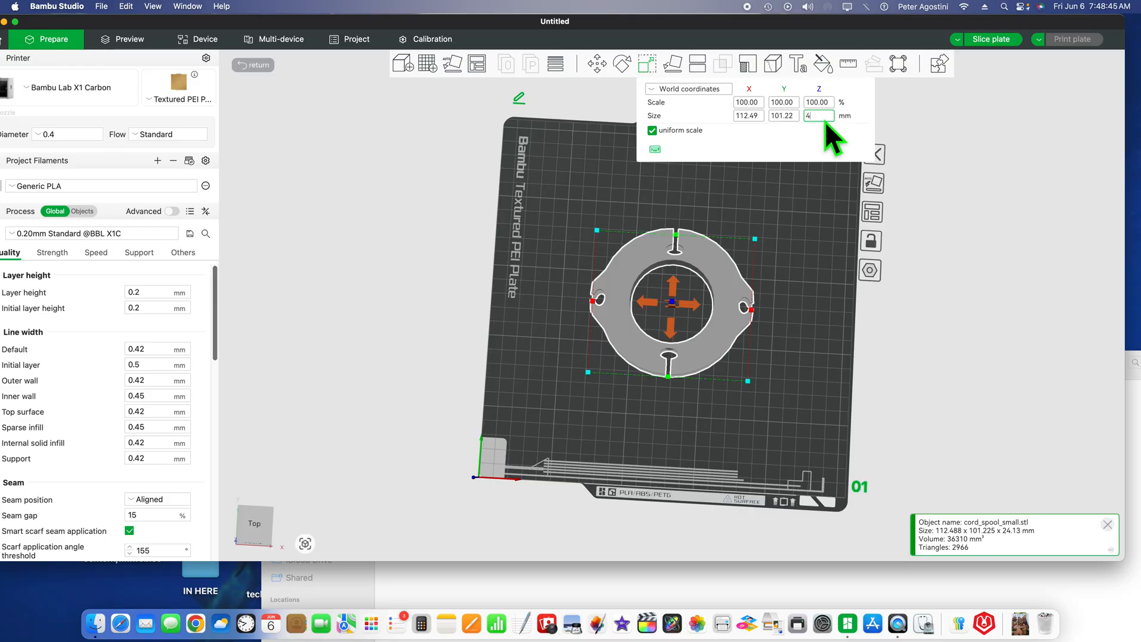
left_click(799, 119)
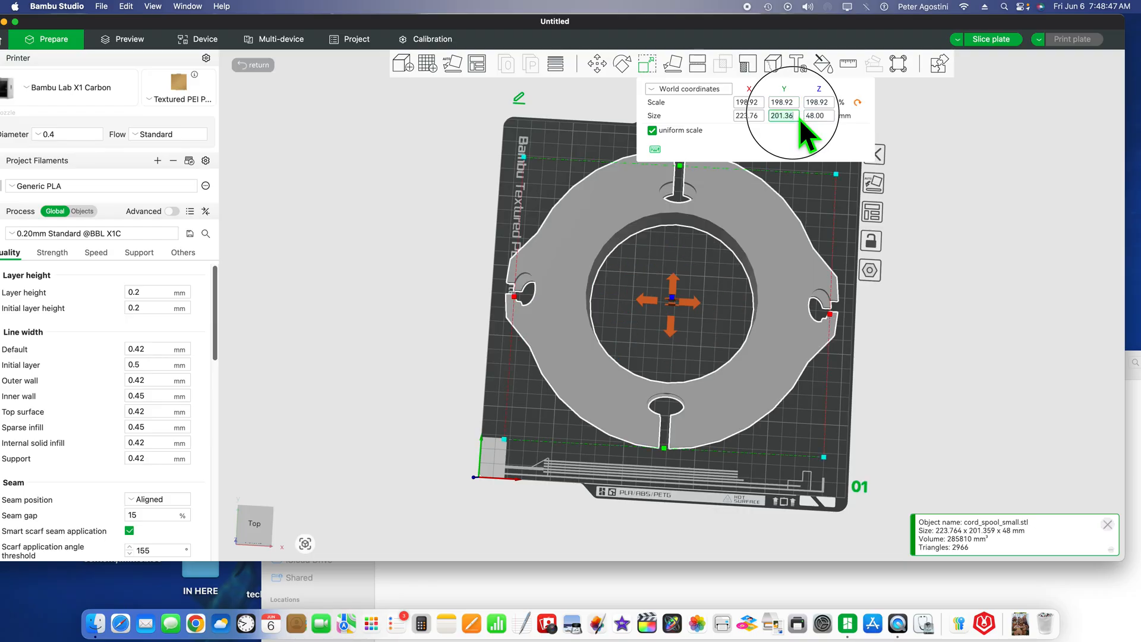
Step: Examine the enlarged spool from several angles, checking its fit on the plate and the overhang between its flanges
left_click_drag(813, 202, 812, 202)
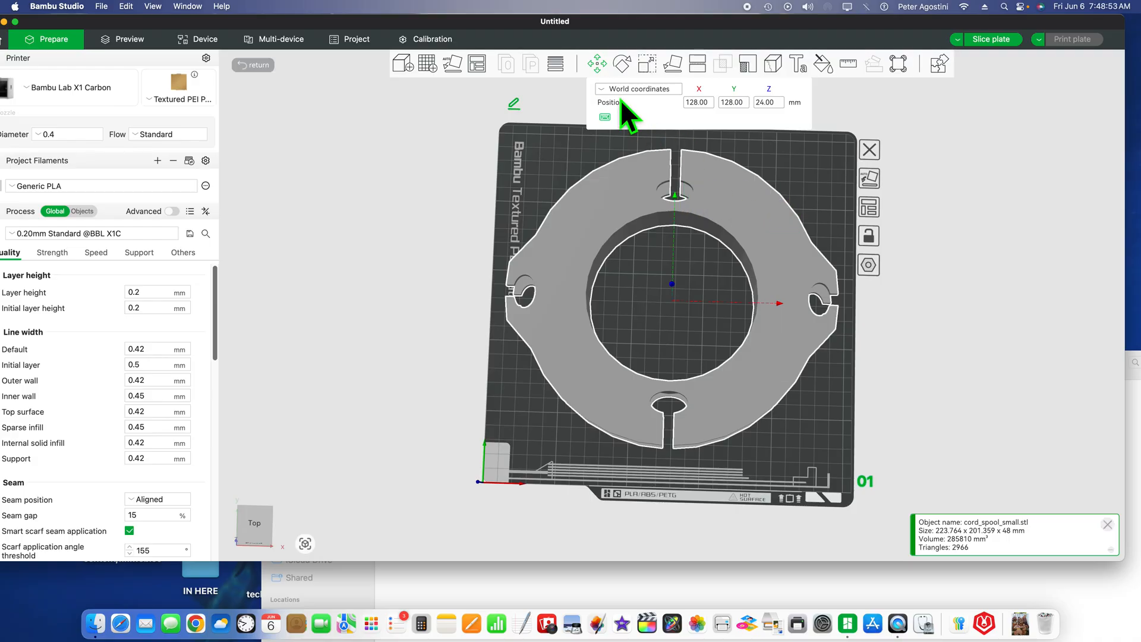
left_click(599, 66)
mouse_move(893, 309)
left_mouse_down()
mouse_move(894, 279)
mouse_move(896, 309)
mouse_move(893, 294)
left_mouse_up()
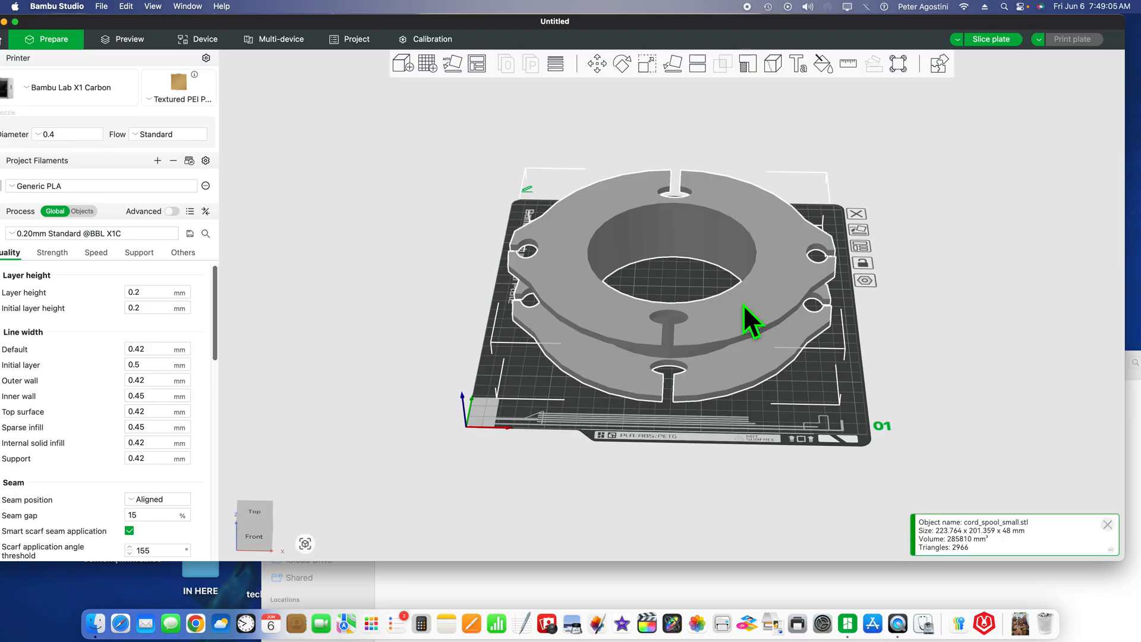
left_click_drag(871, 384, 797, 255)
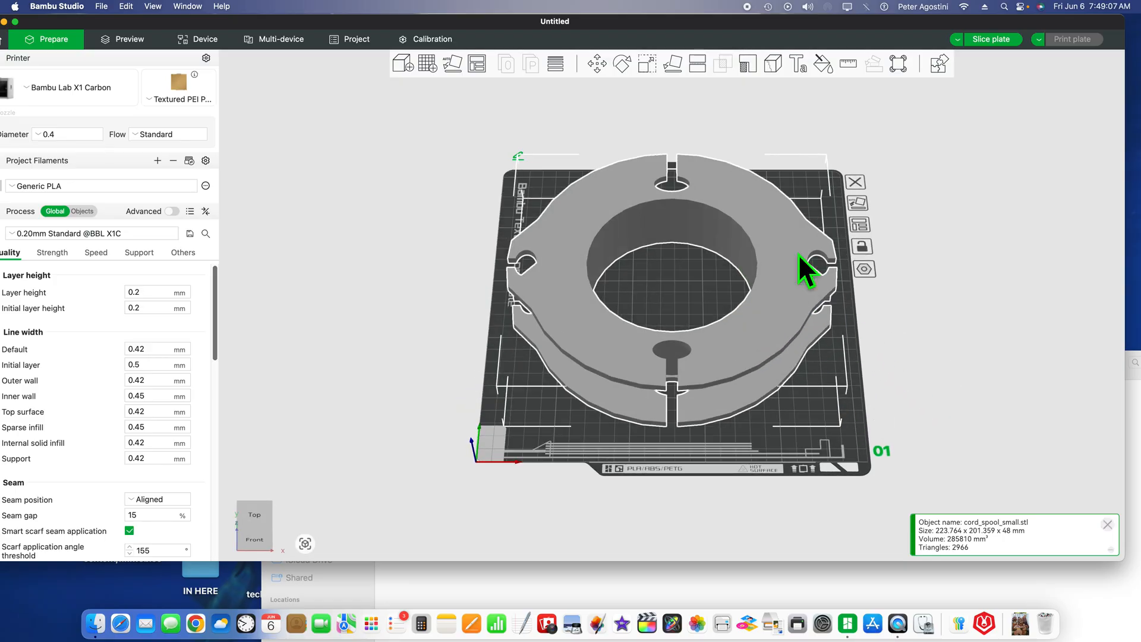
right_click(743, 353)
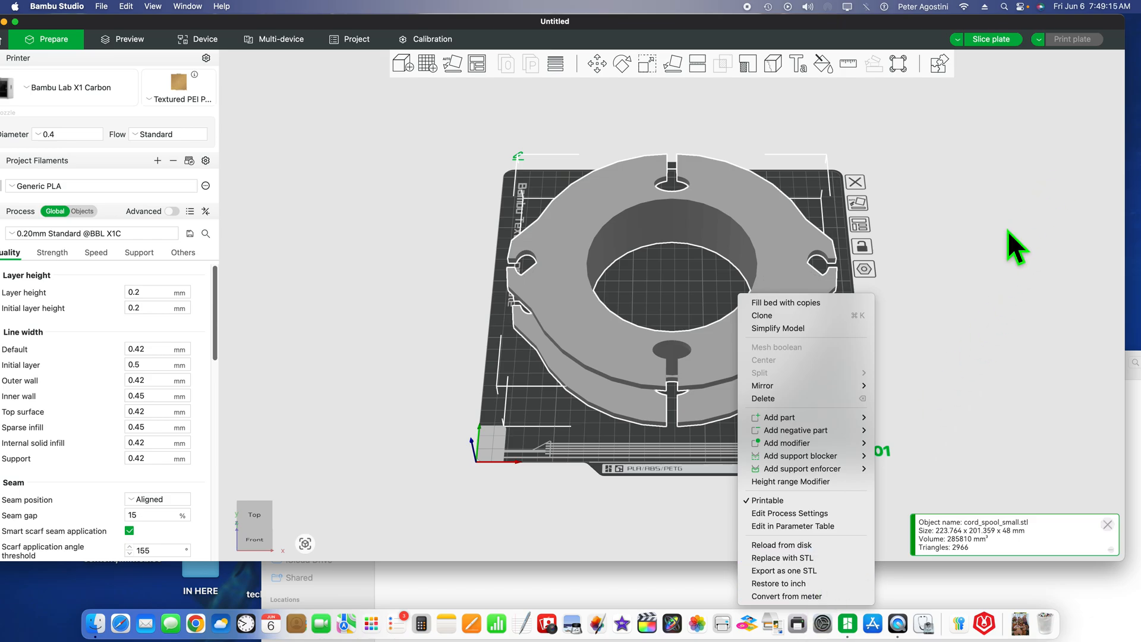
left_click(917, 415)
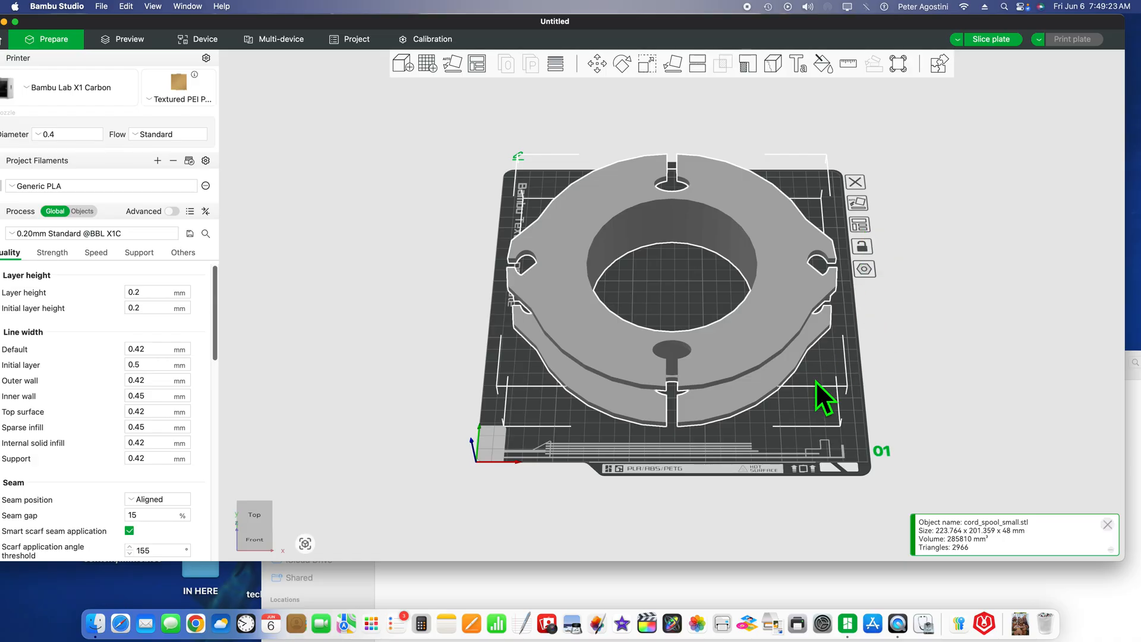
left_click_drag(805, 420, 817, 414)
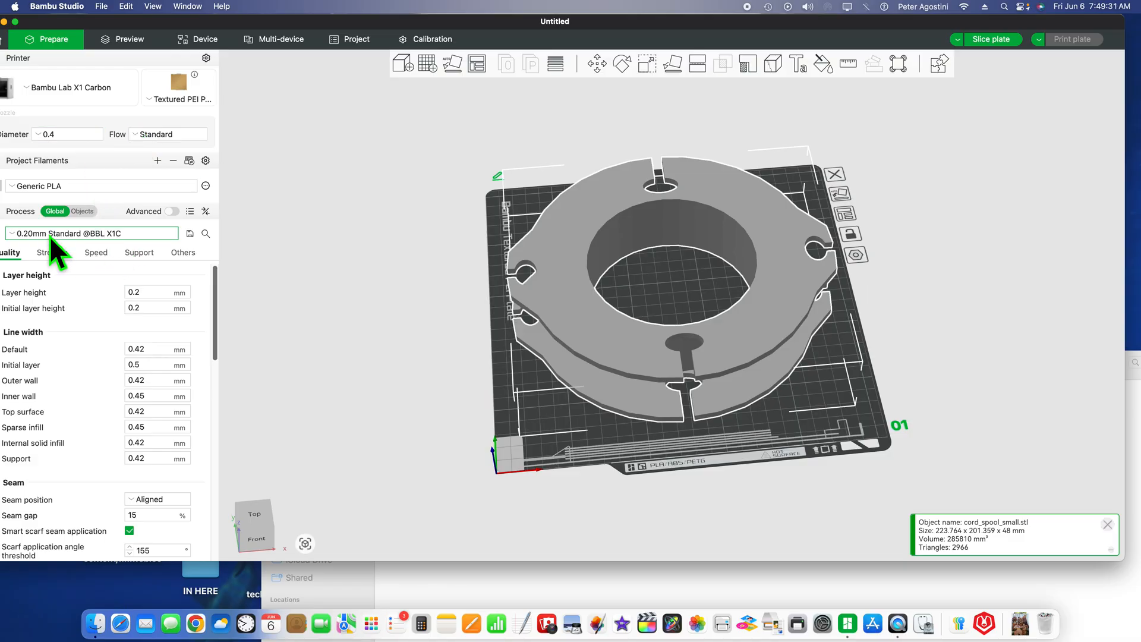
left_click_drag(828, 396, 828, 383)
left_click_drag(534, 335, 565, 340)
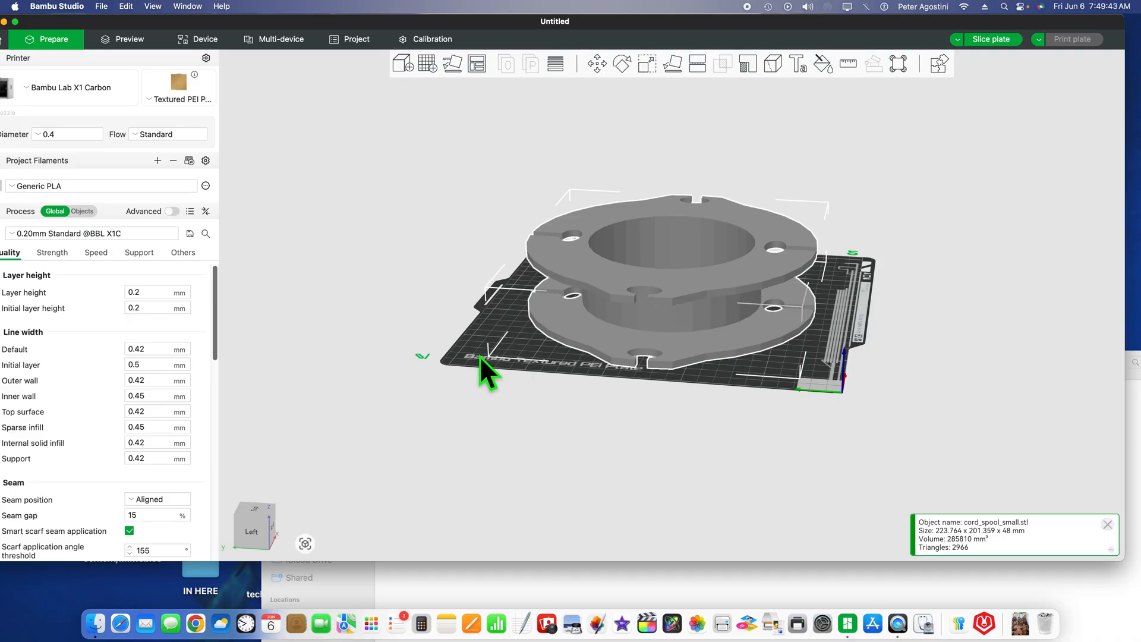
Step: Enable supports for the spool's overhanging upper flange
left_click(148, 258)
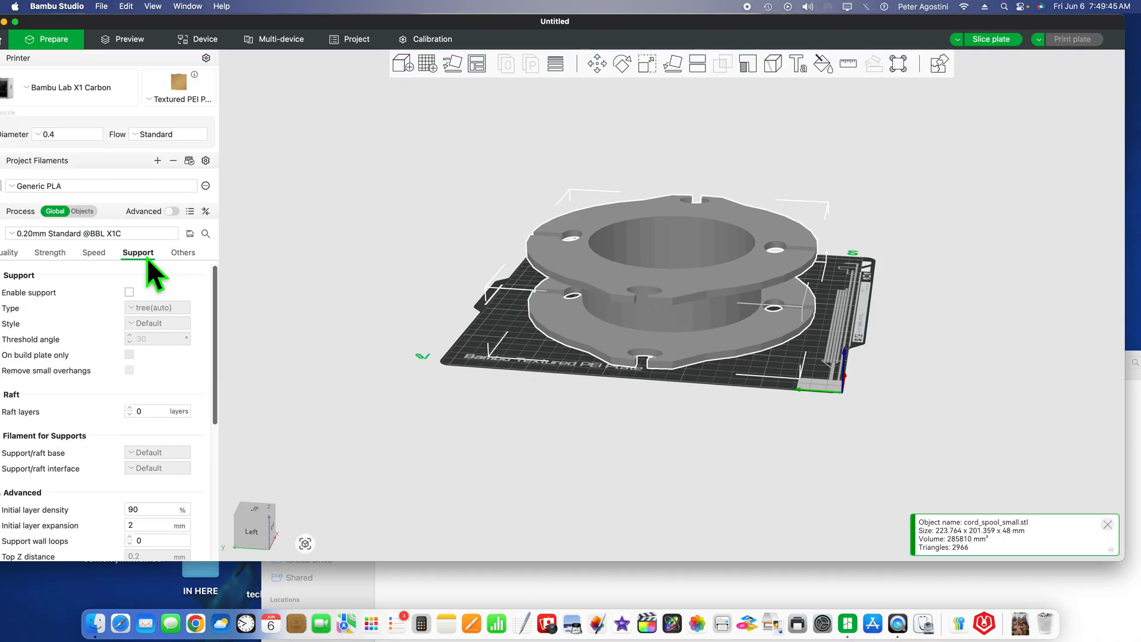
left_click(135, 296)
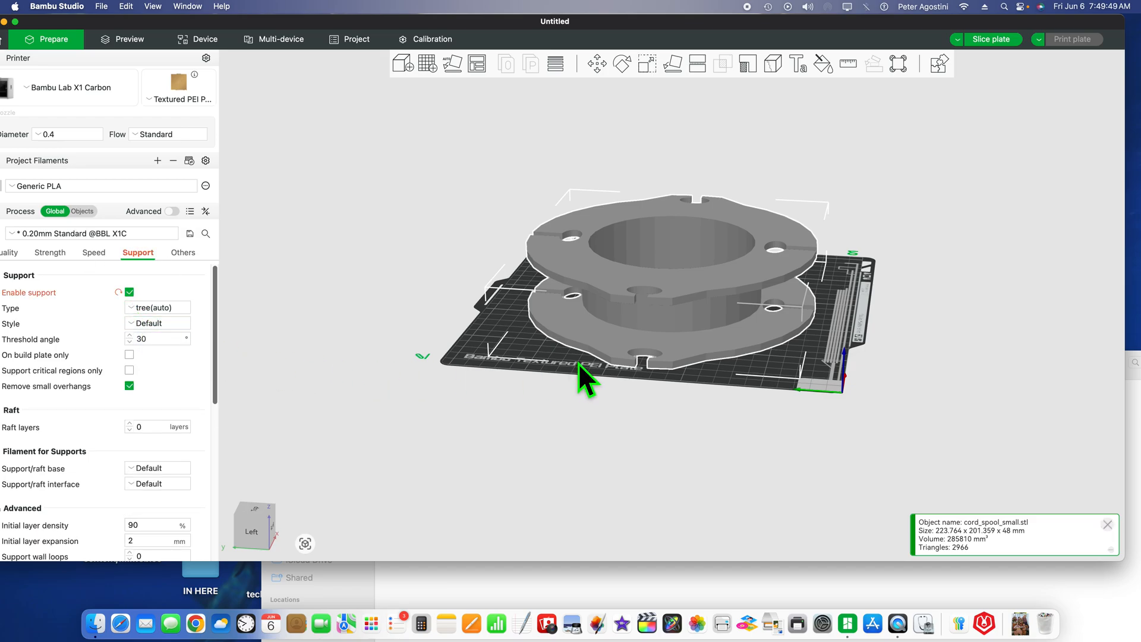
left_click_drag(839, 353, 811, 352)
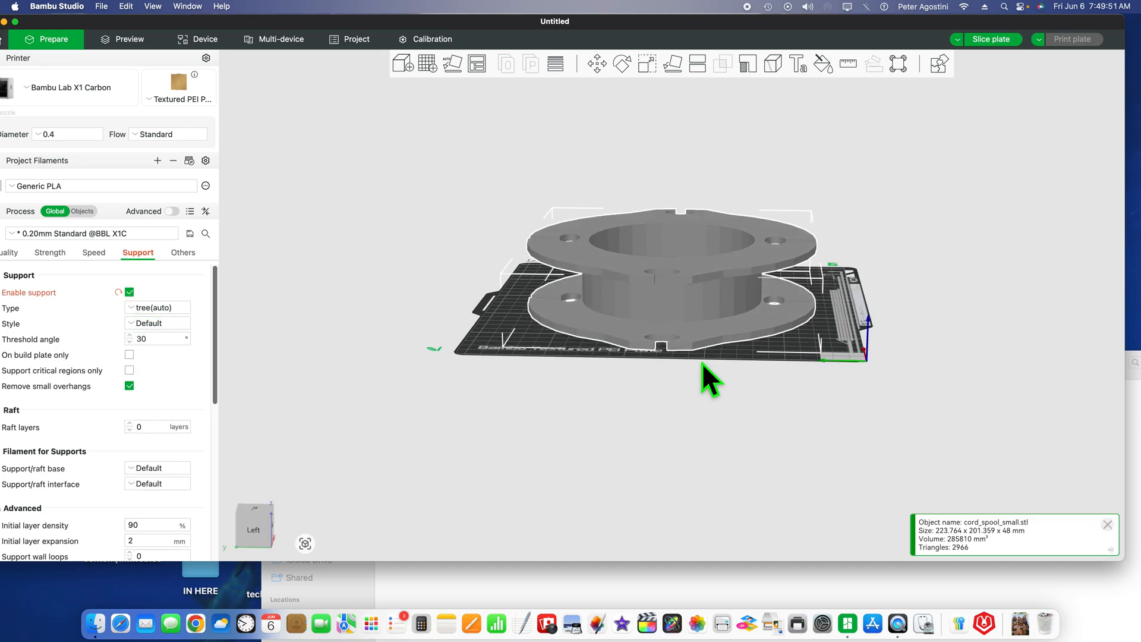
Step: Slice the plate with normal(auto) supports and examine them all around the spool
left_click(178, 311)
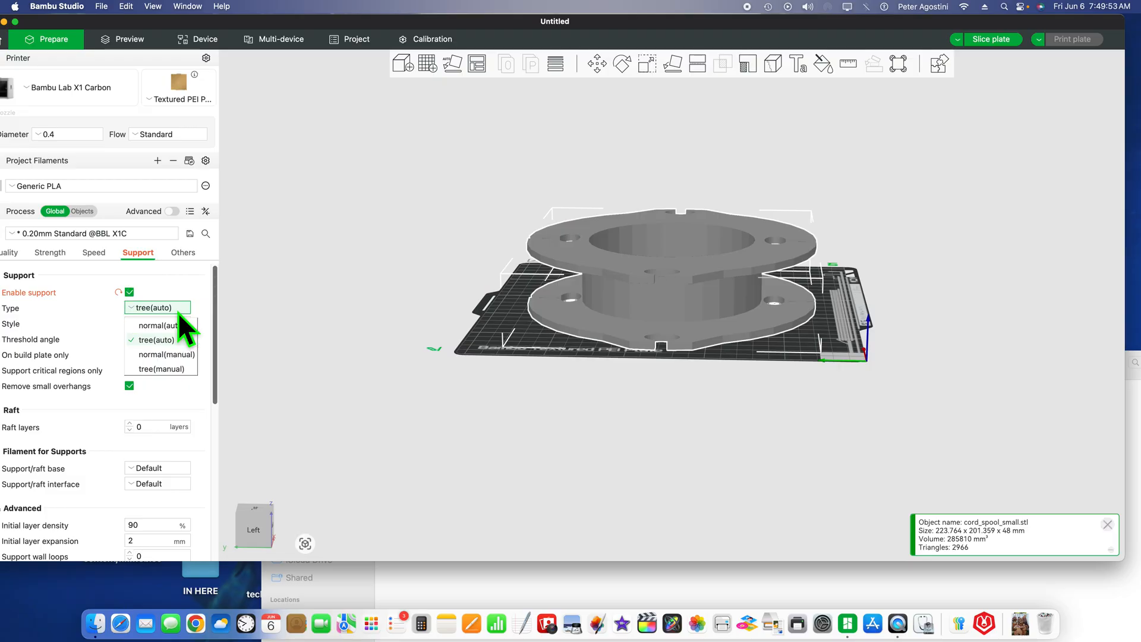
left_click(179, 326)
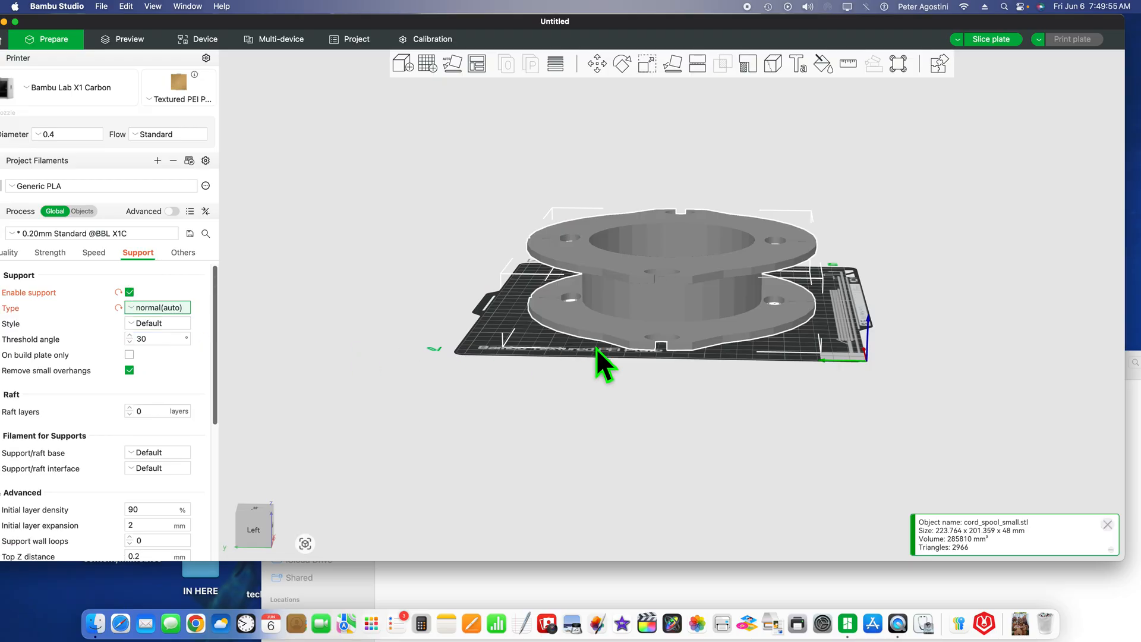
left_click_drag(829, 322, 826, 331)
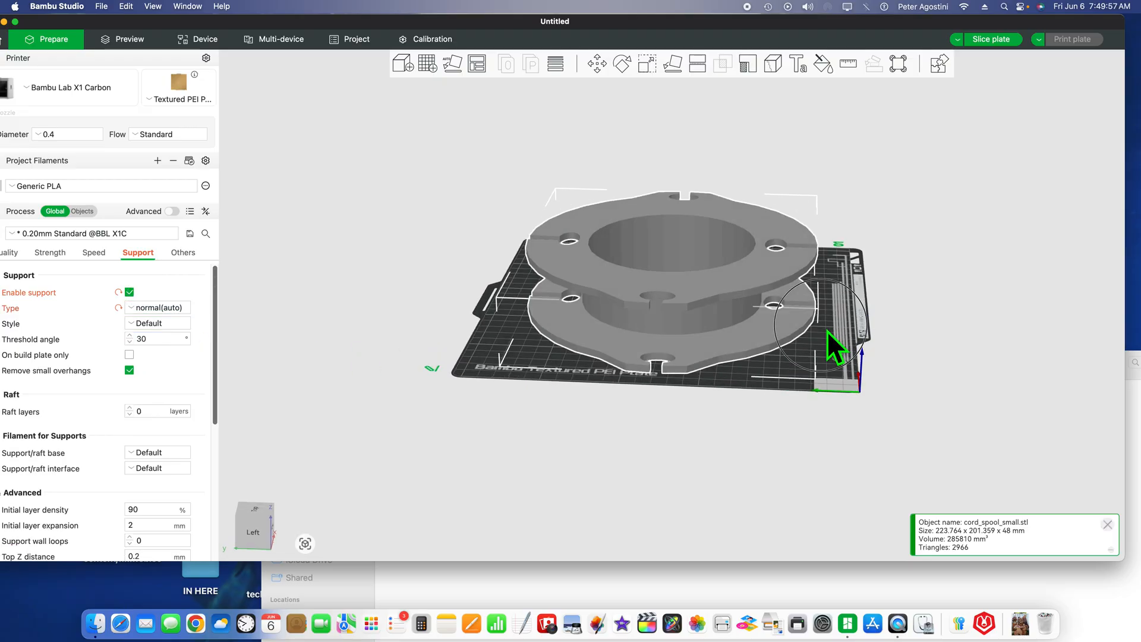
left_click(1005, 42)
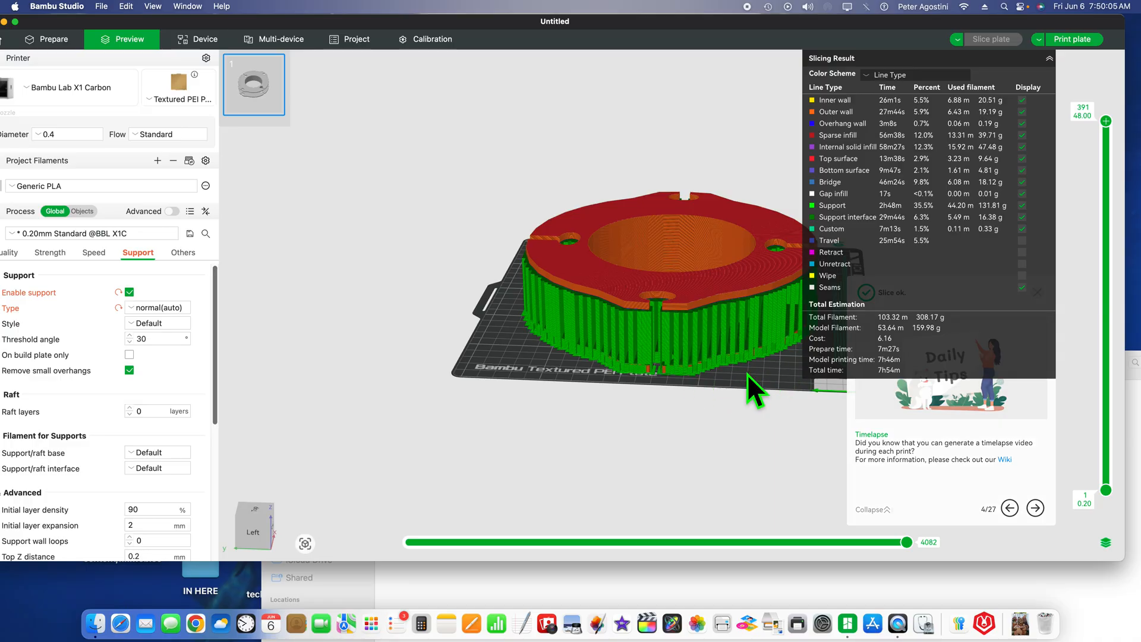
left_click_drag(747, 374, 655, 379)
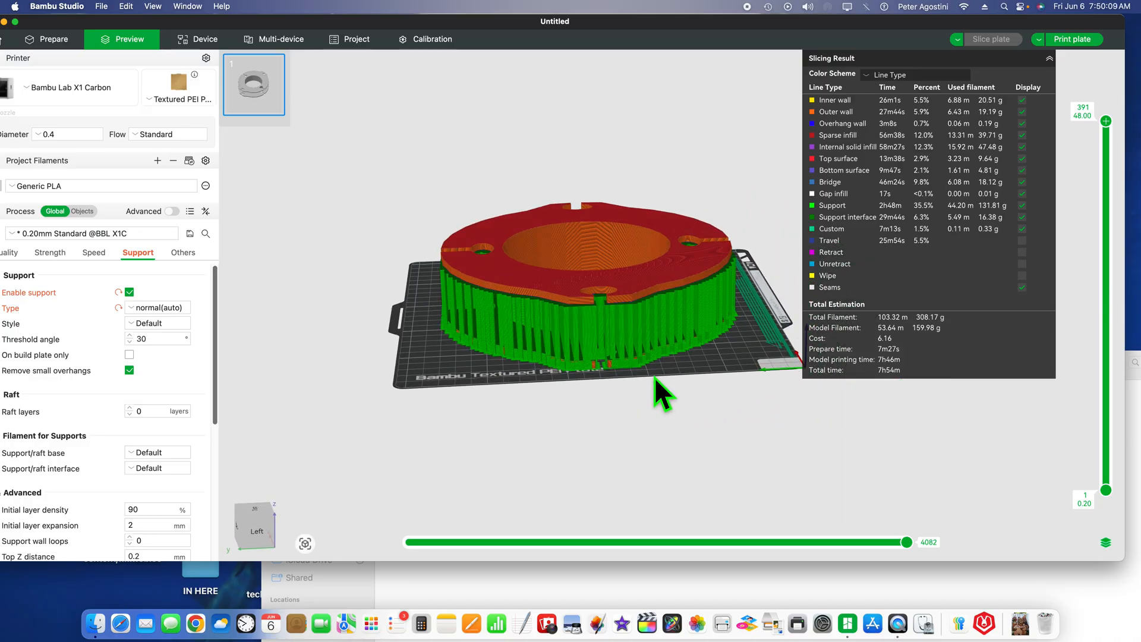
left_click_drag(473, 355, 590, 335)
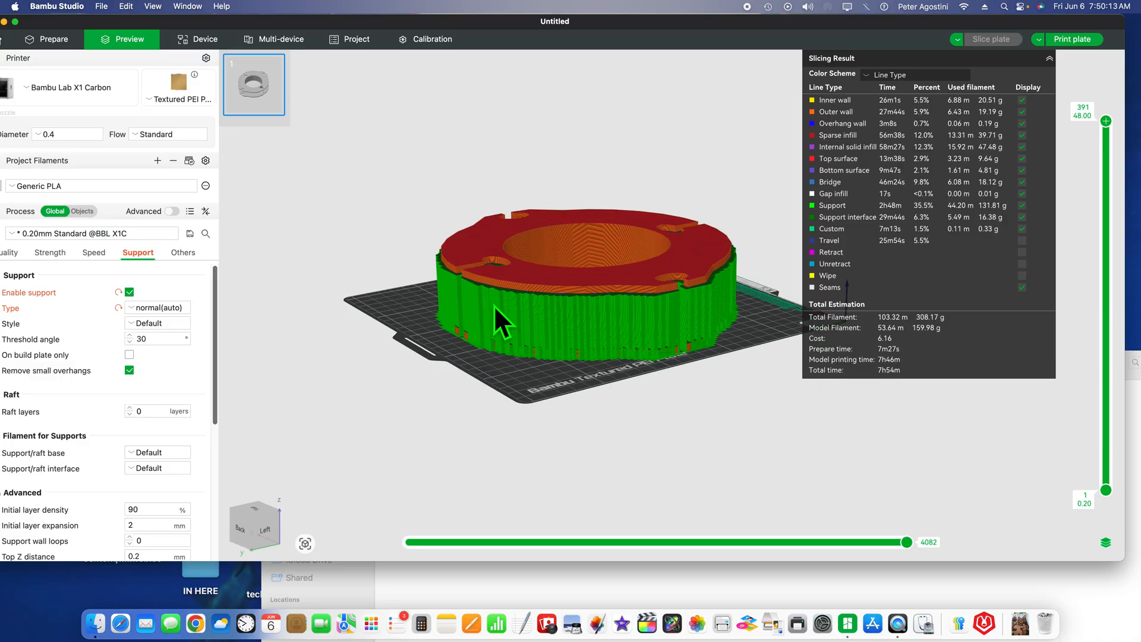
left_click_drag(496, 378, 574, 324)
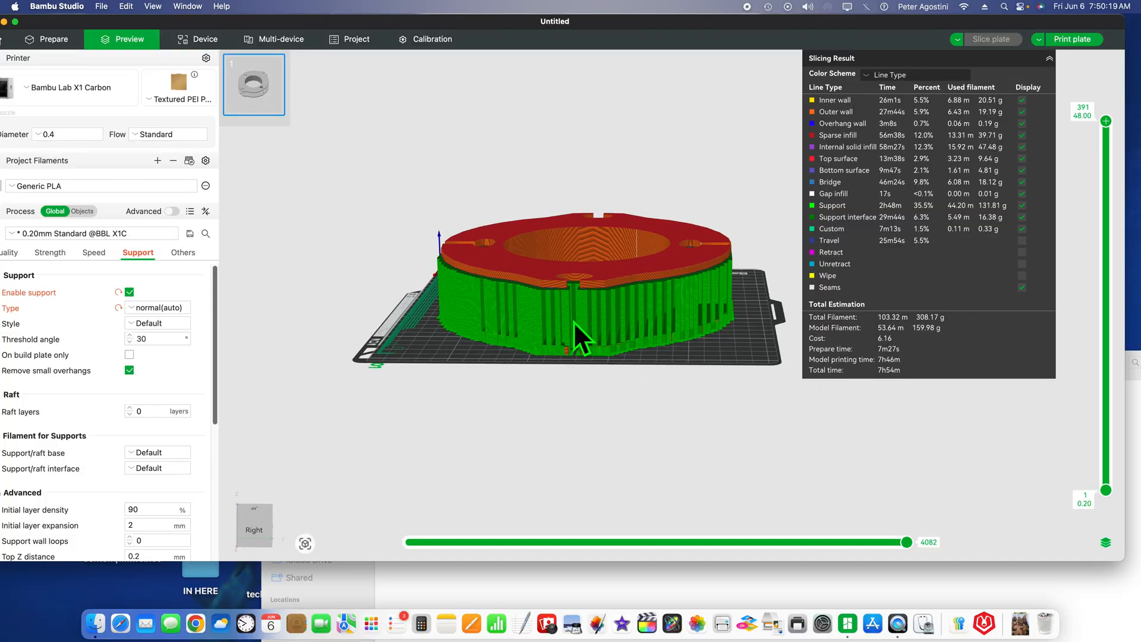
left_click_drag(663, 375, 655, 371)
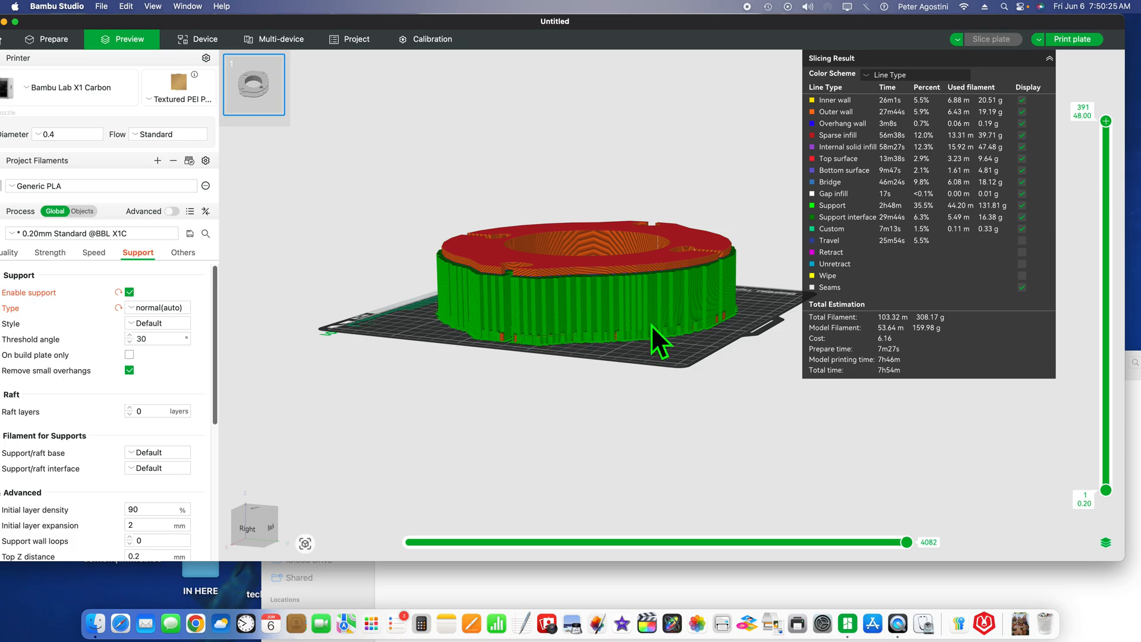
left_click_drag(683, 362, 674, 361)
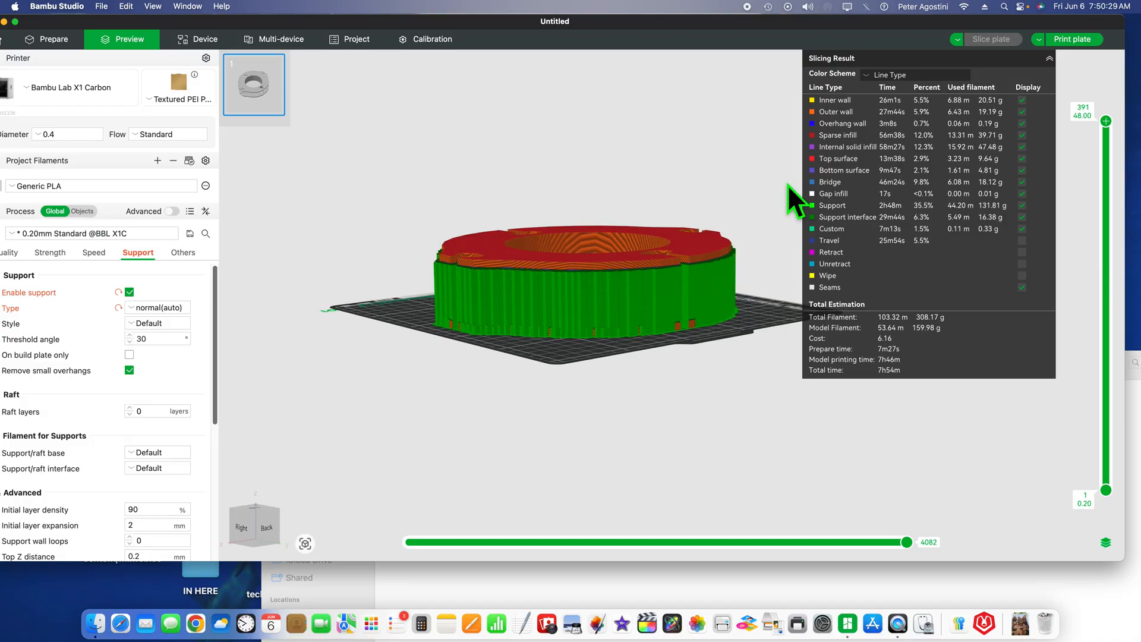
Step: Change the support type to tree(auto) and slice the plate again
left_click(62, 41)
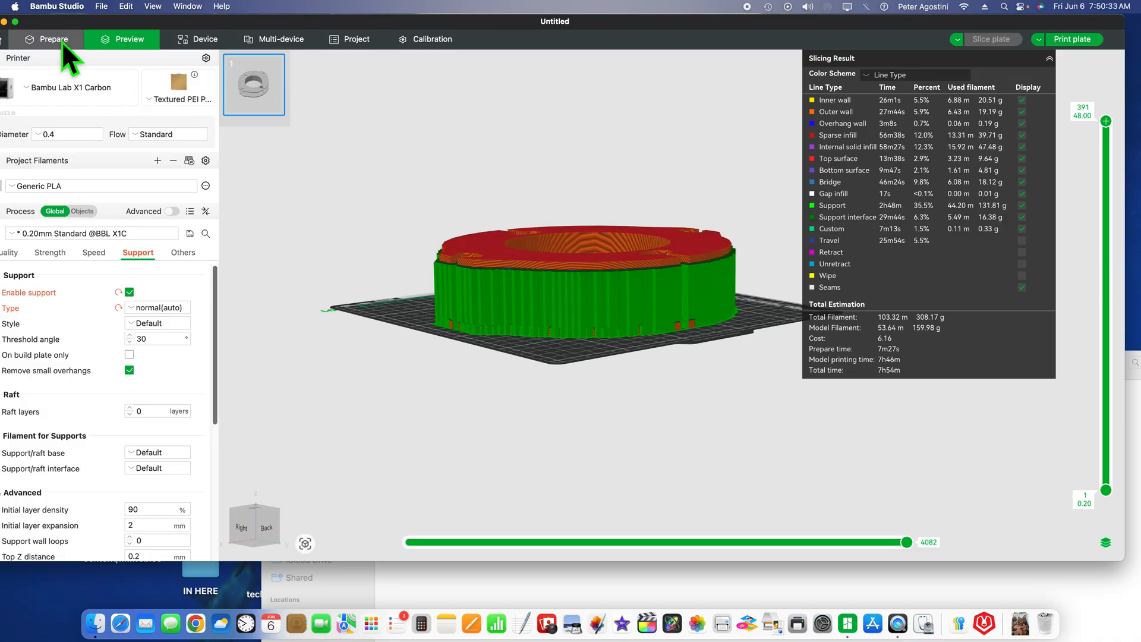
left_click_drag(588, 352, 477, 331)
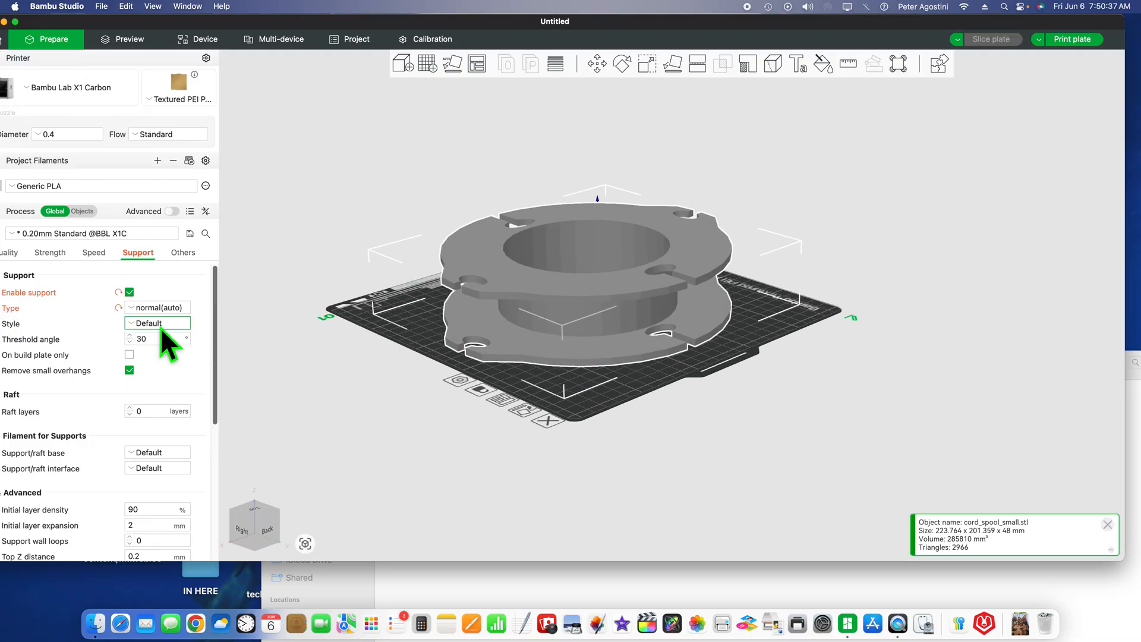
left_click(167, 309)
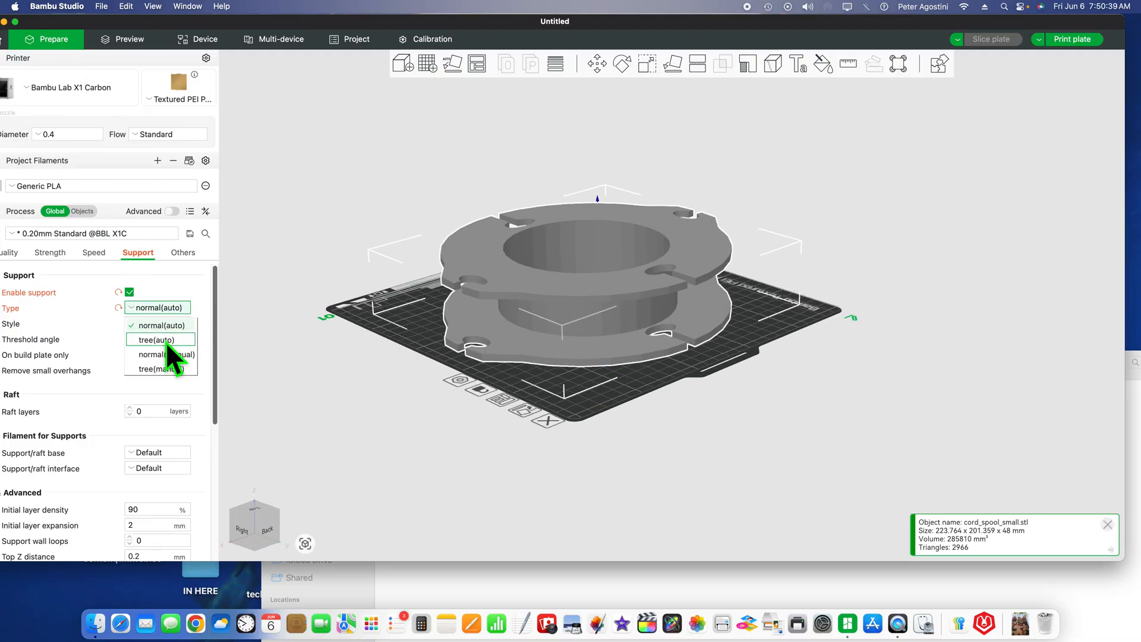
left_click(166, 340)
left_click_drag(557, 389, 558, 384)
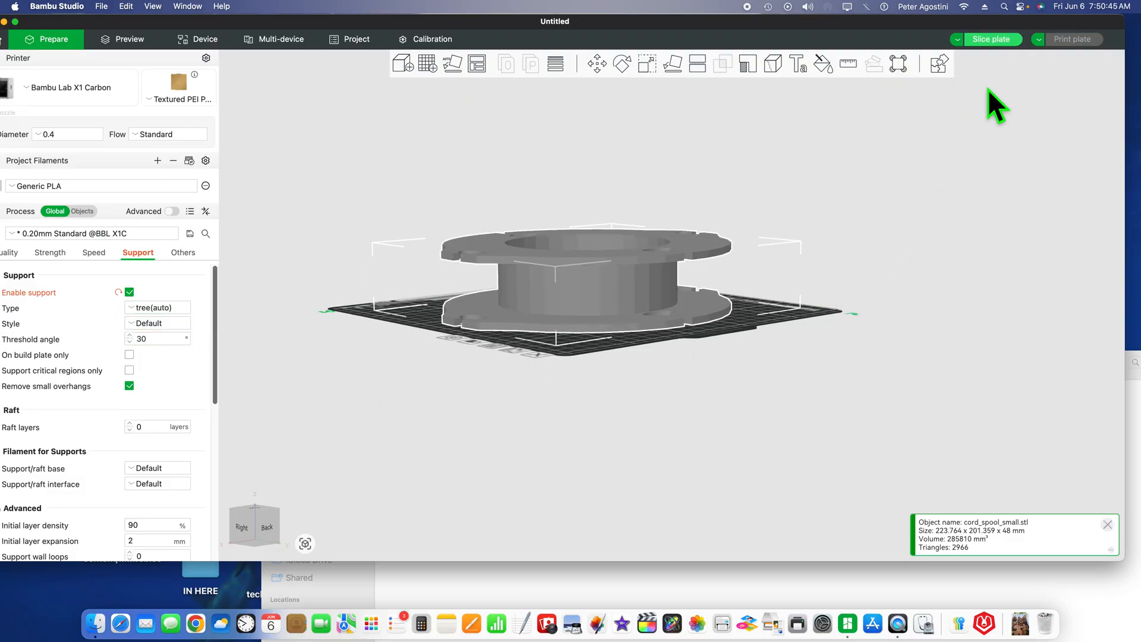
left_click(1002, 43)
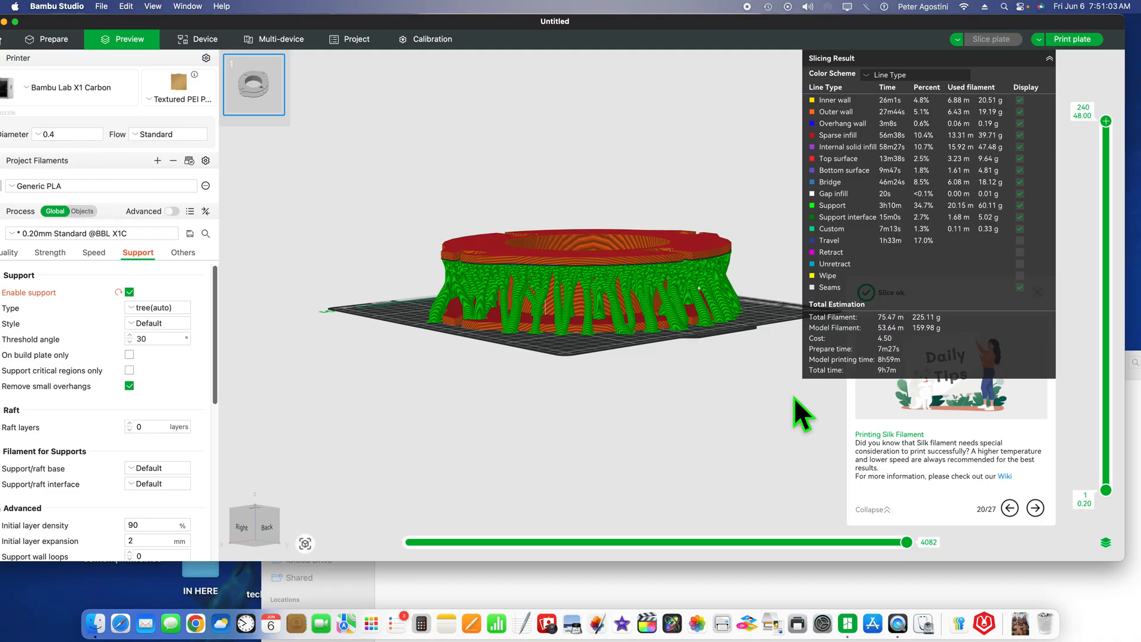
Step: Examine the tree supports under the spool's upper flange from all sides in the sliced preview
left_click(583, 347)
left_click_drag(583, 347, 637, 347)
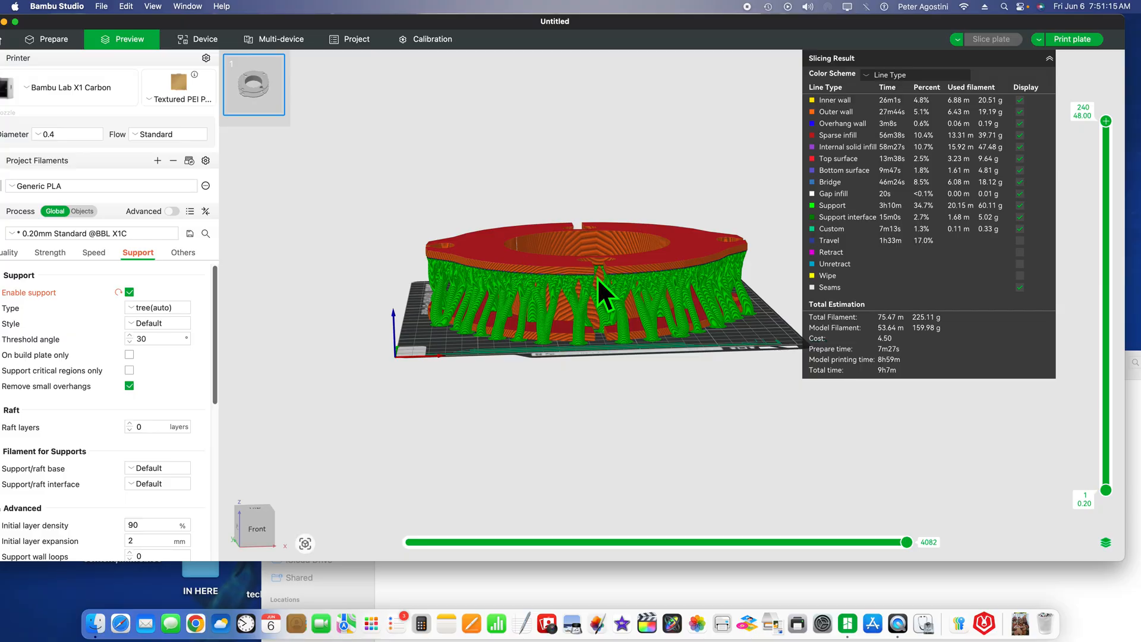
left_click_drag(736, 340, 699, 330)
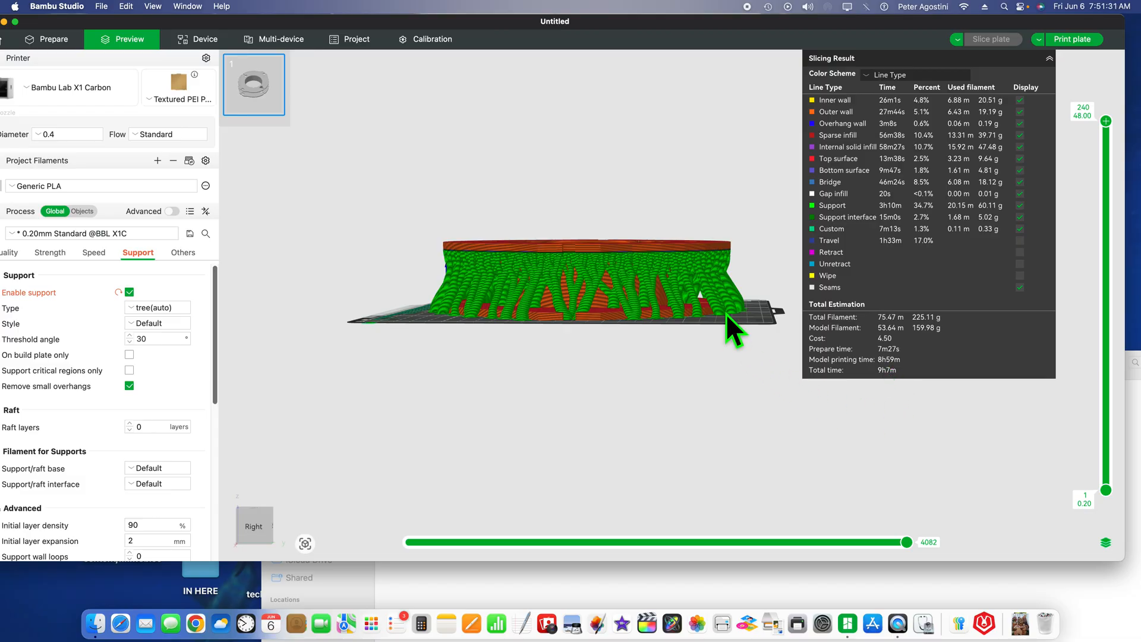
left_click_drag(740, 316, 744, 331)
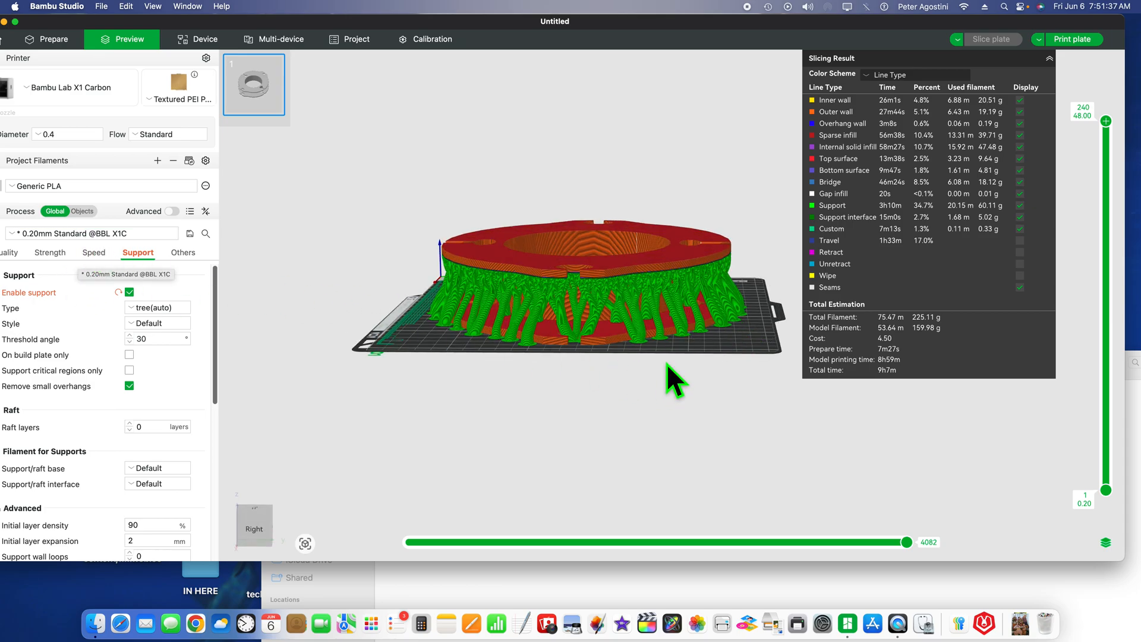
left_click_drag(744, 332, 711, 330)
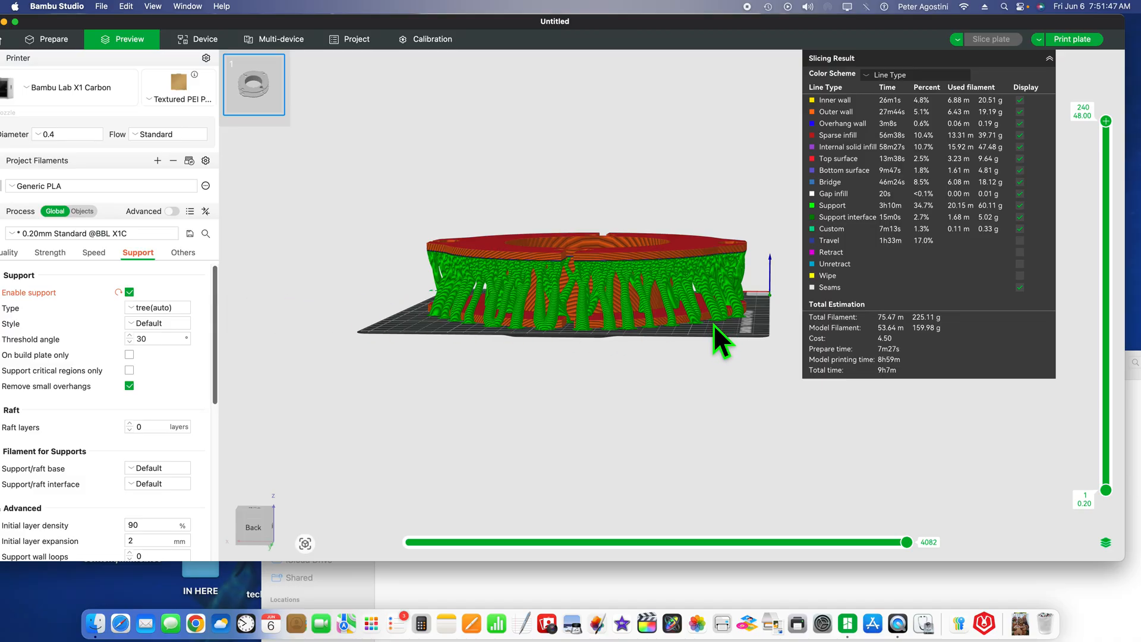
left_click_drag(719, 327, 669, 311)
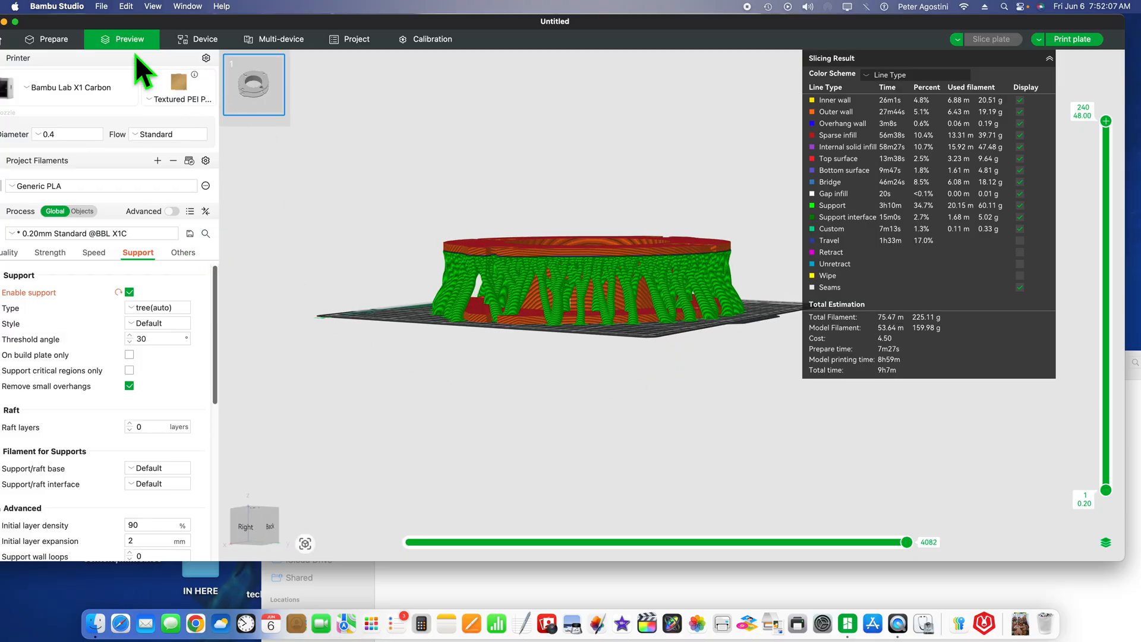
Step: Export the plate's sliced file to the Desktop as "Extension cord reel Untitled.gcode.3mf"
left_click(102, 7)
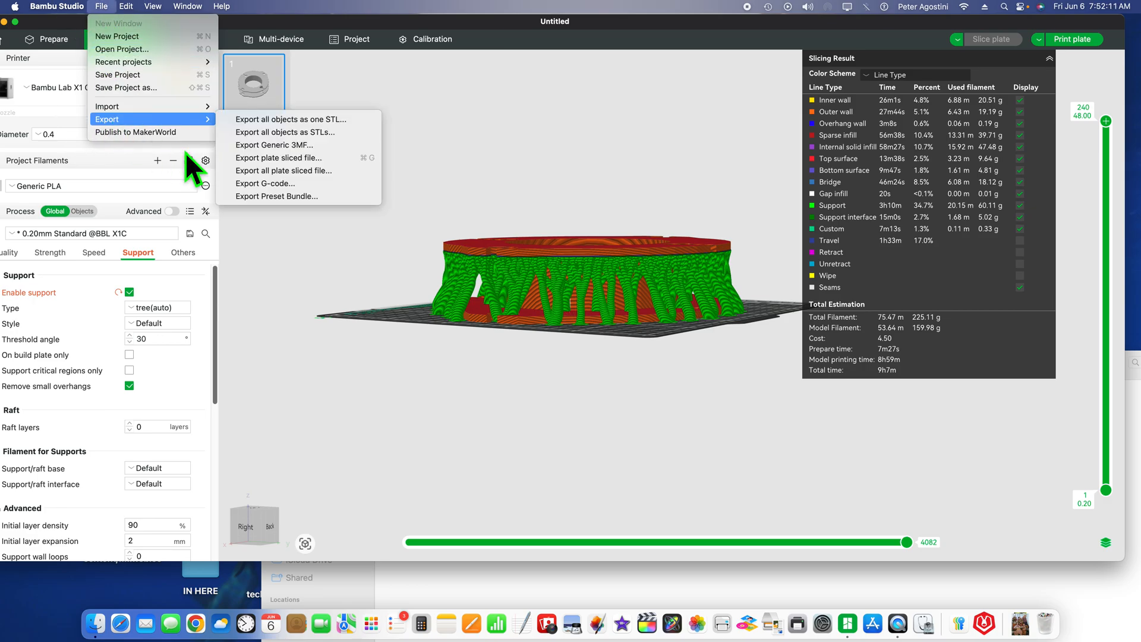
mouse_move(176, 113)
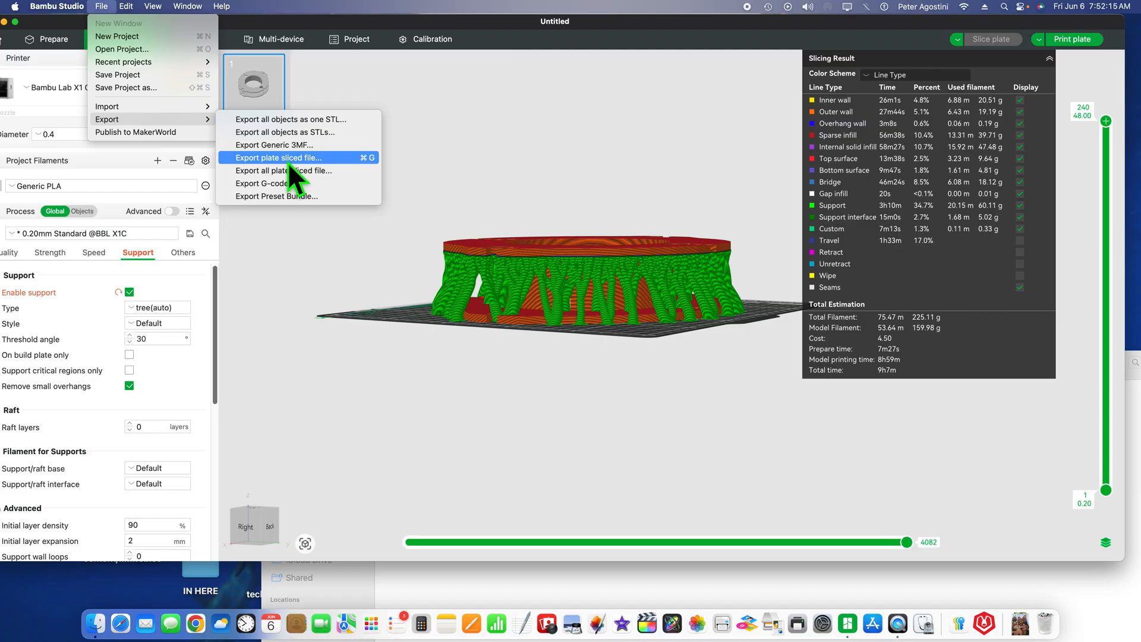
left_click(288, 162)
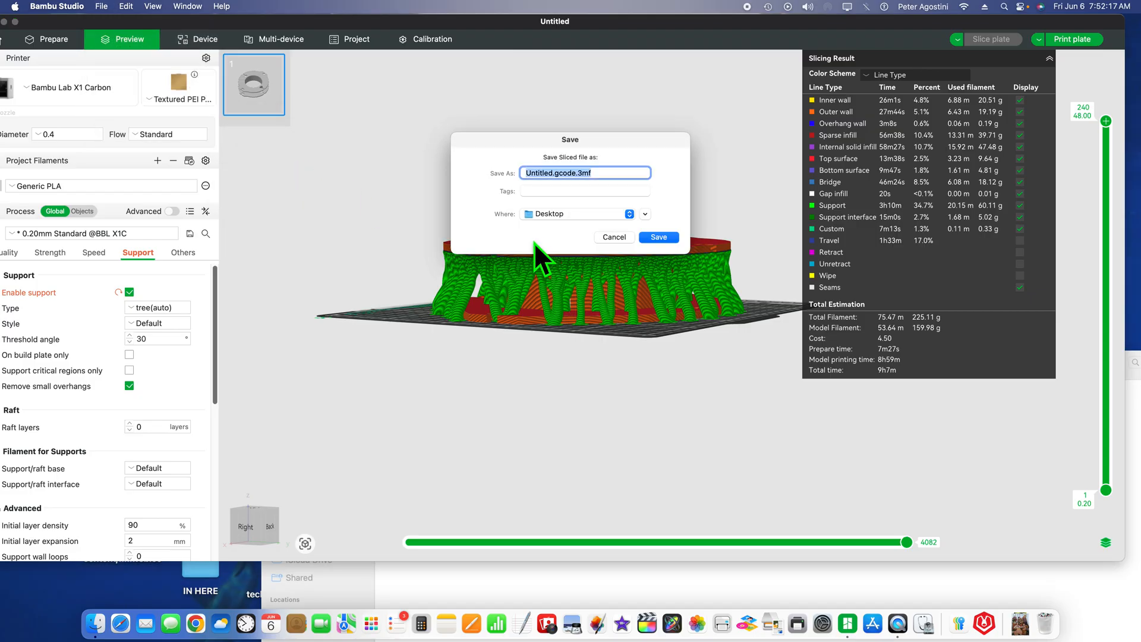
left_click(530, 166)
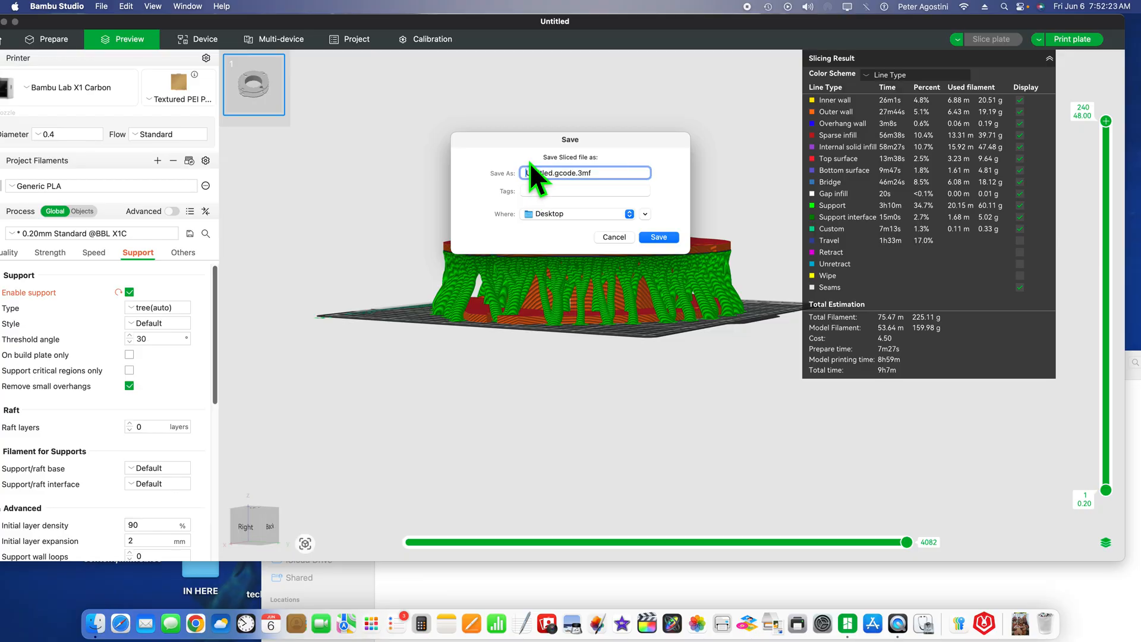
type("Ele")
type("nsio")
type("n cord")
type(" reel")
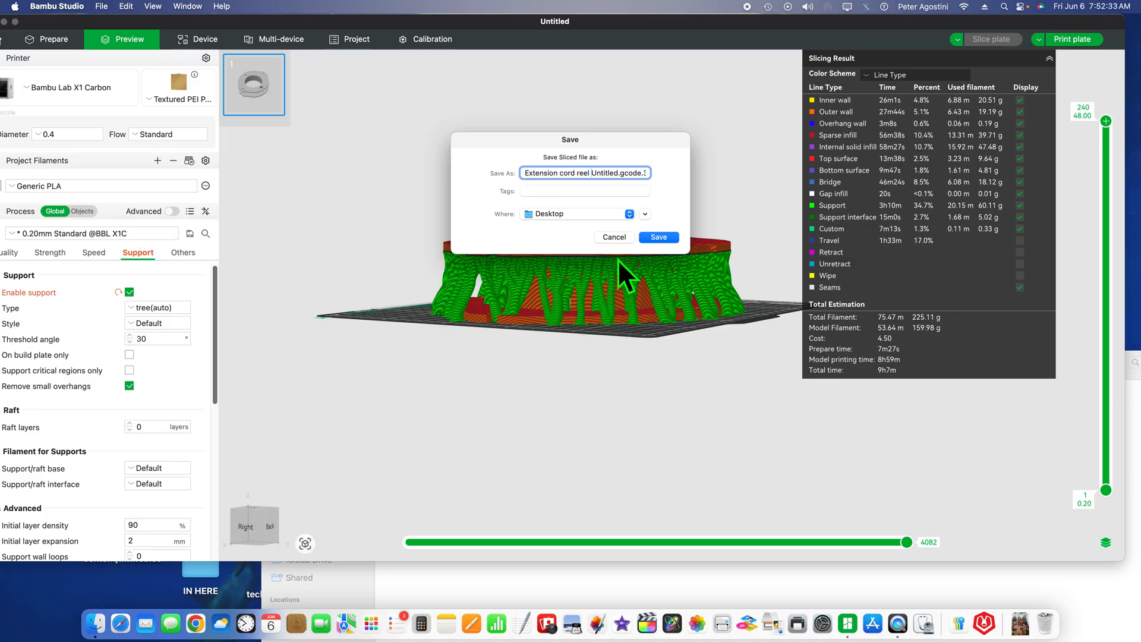
left_click(675, 241)
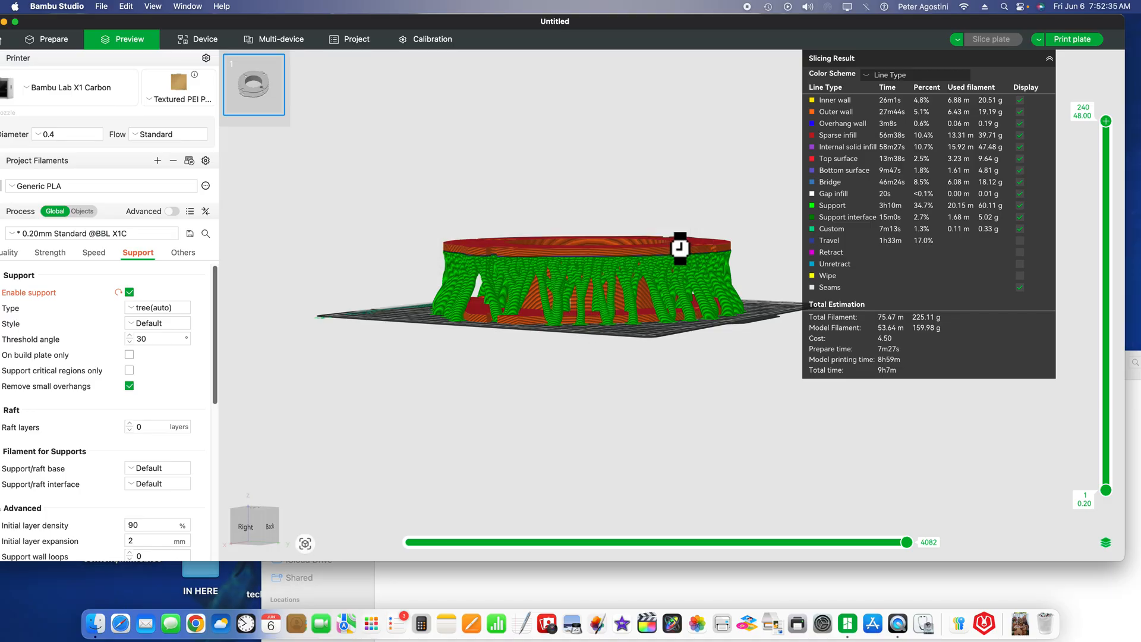
Step: Save the project as cord_spool_small.3mf in the "files" folder
left_click(102, 7)
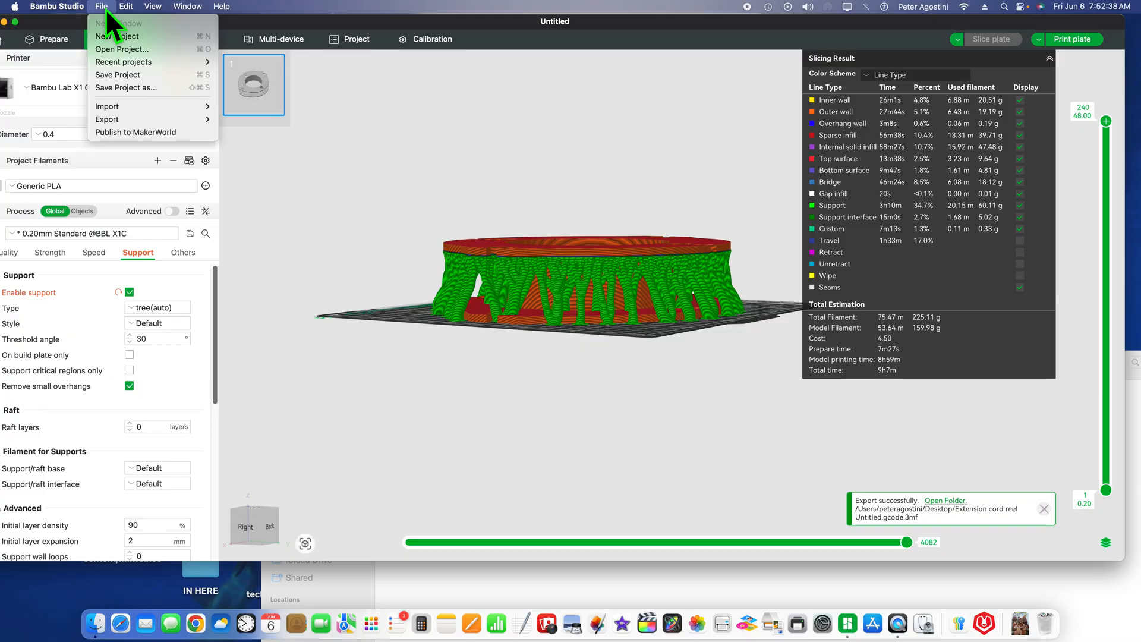
left_click(120, 88)
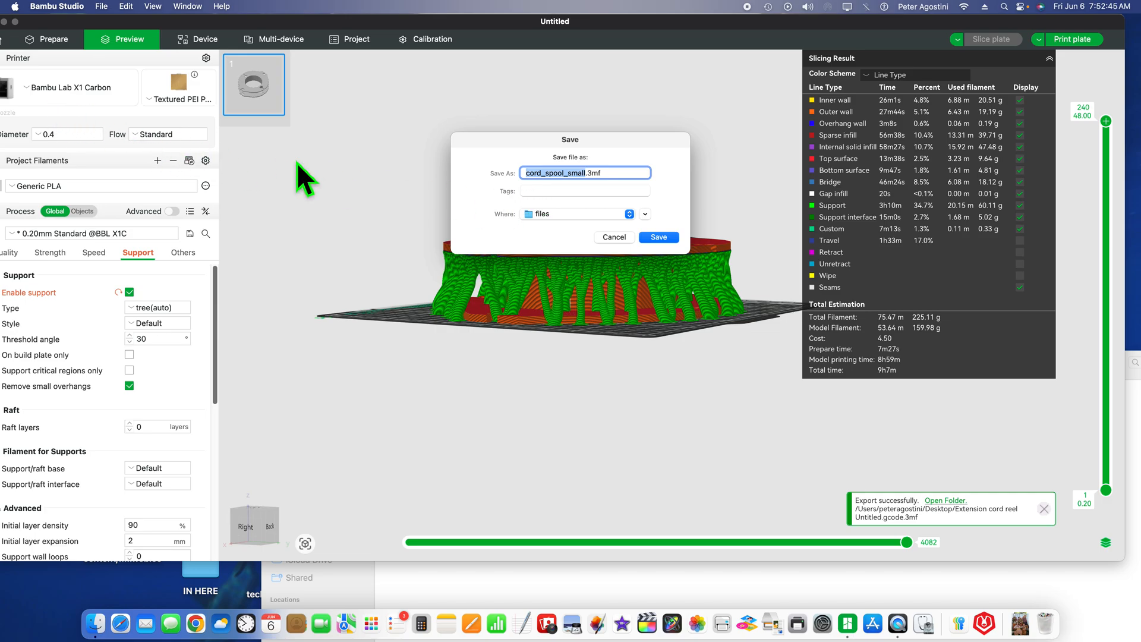
left_click(669, 241)
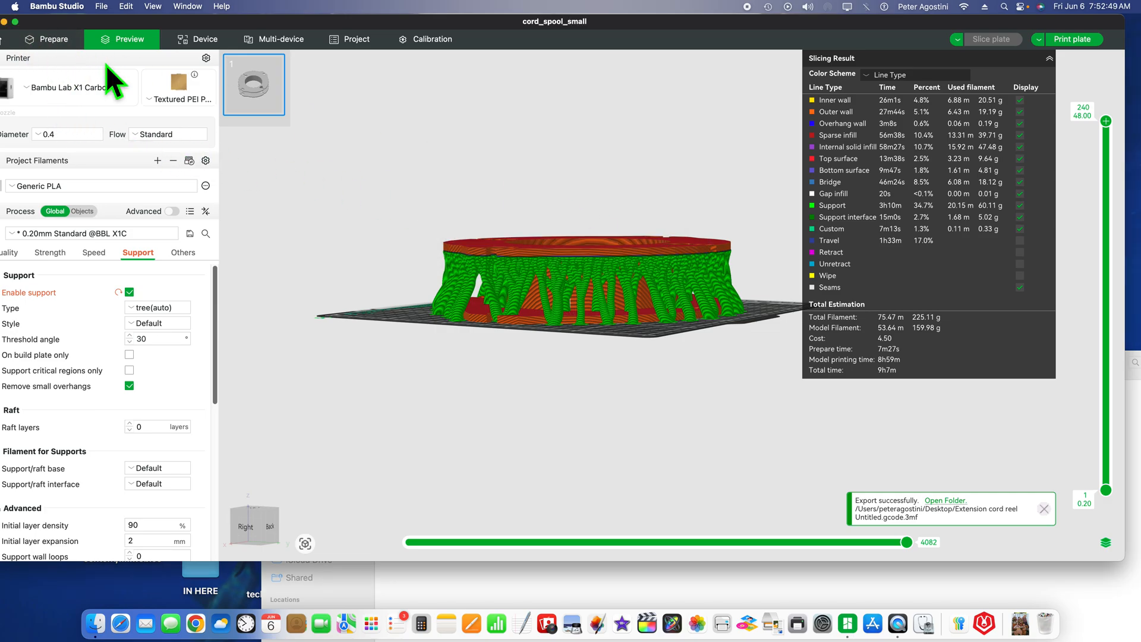
Step: Bring the whole window into view and check the recently opened projects on the home page
left_click_drag(629, 31, 682, 34)
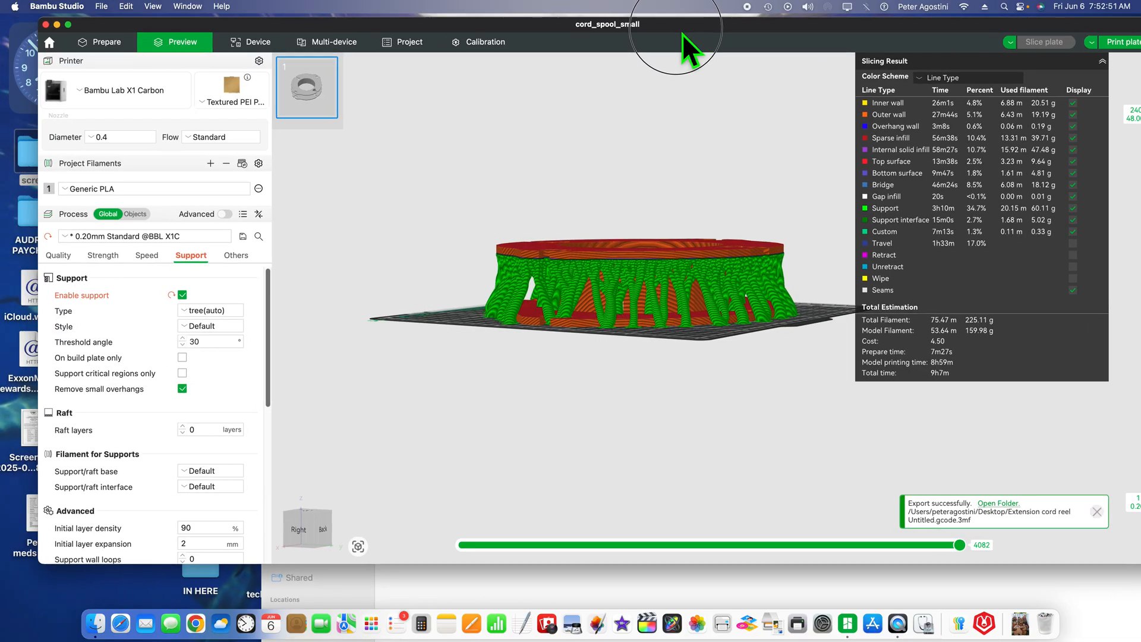
left_click(50, 45)
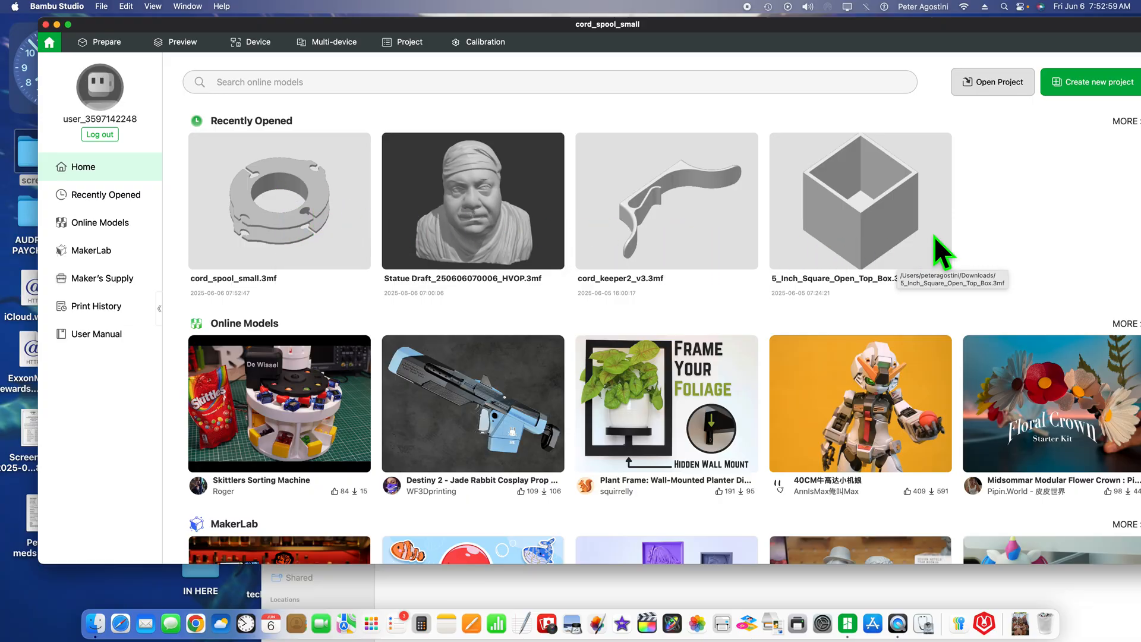
left_click(1006, 197)
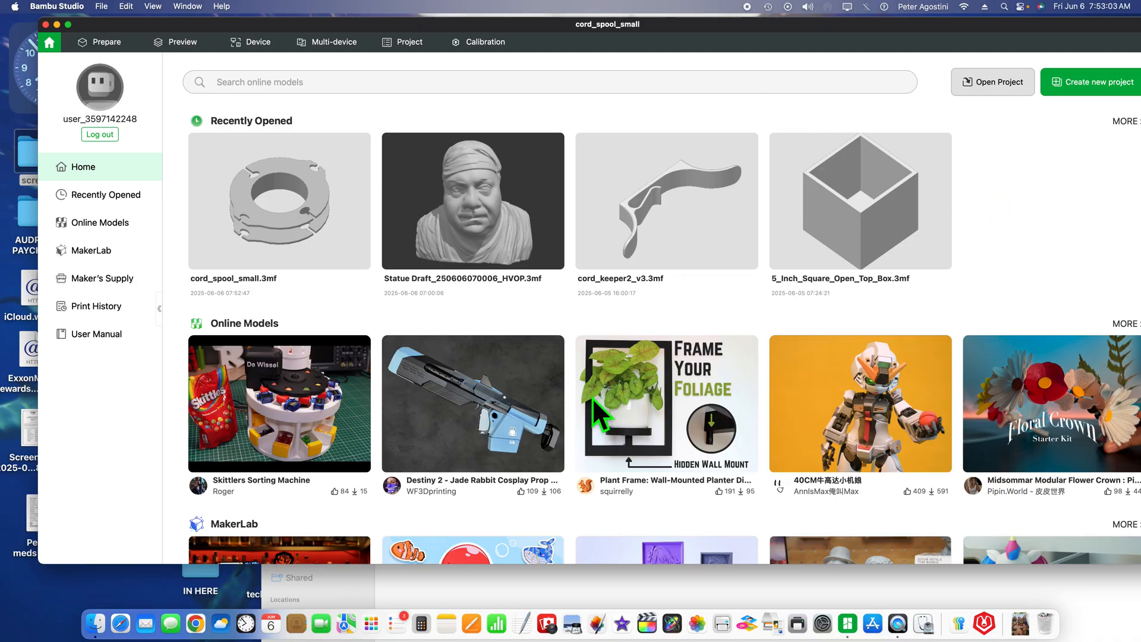